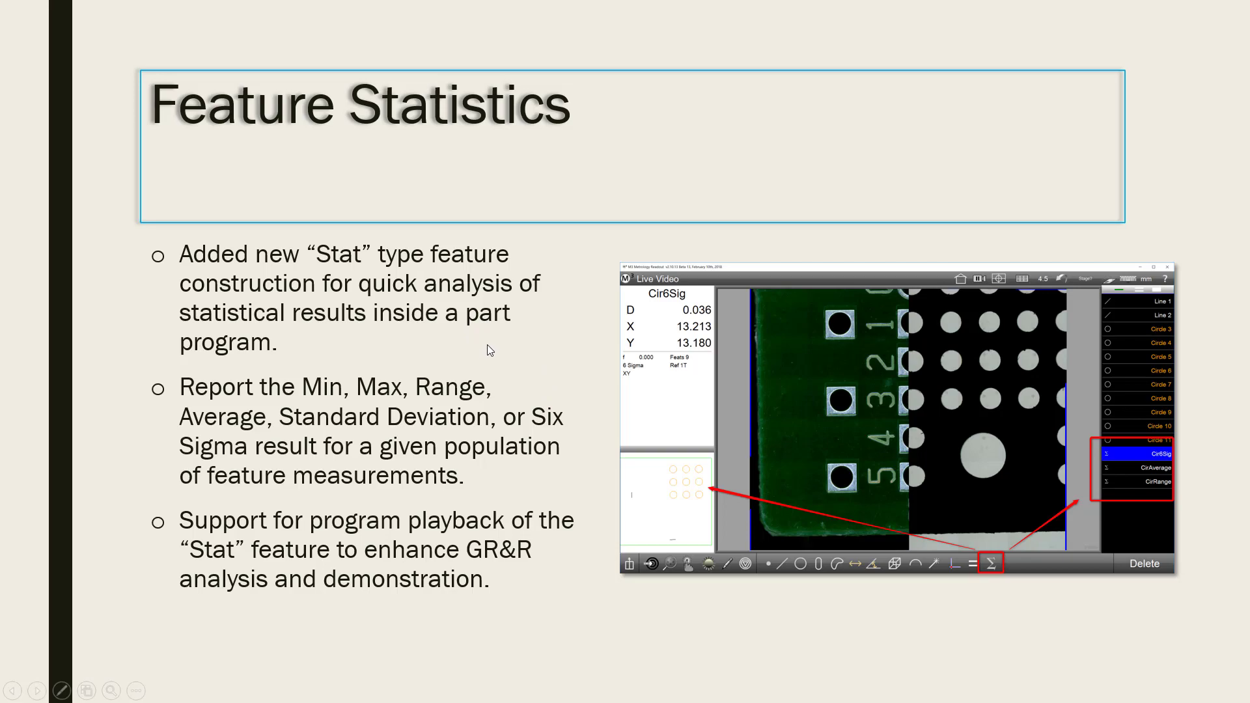
Step: Switch from the PowerPoint Feature Statistics slide to the MetLogix M3 live video screen
key(alt+Tab)
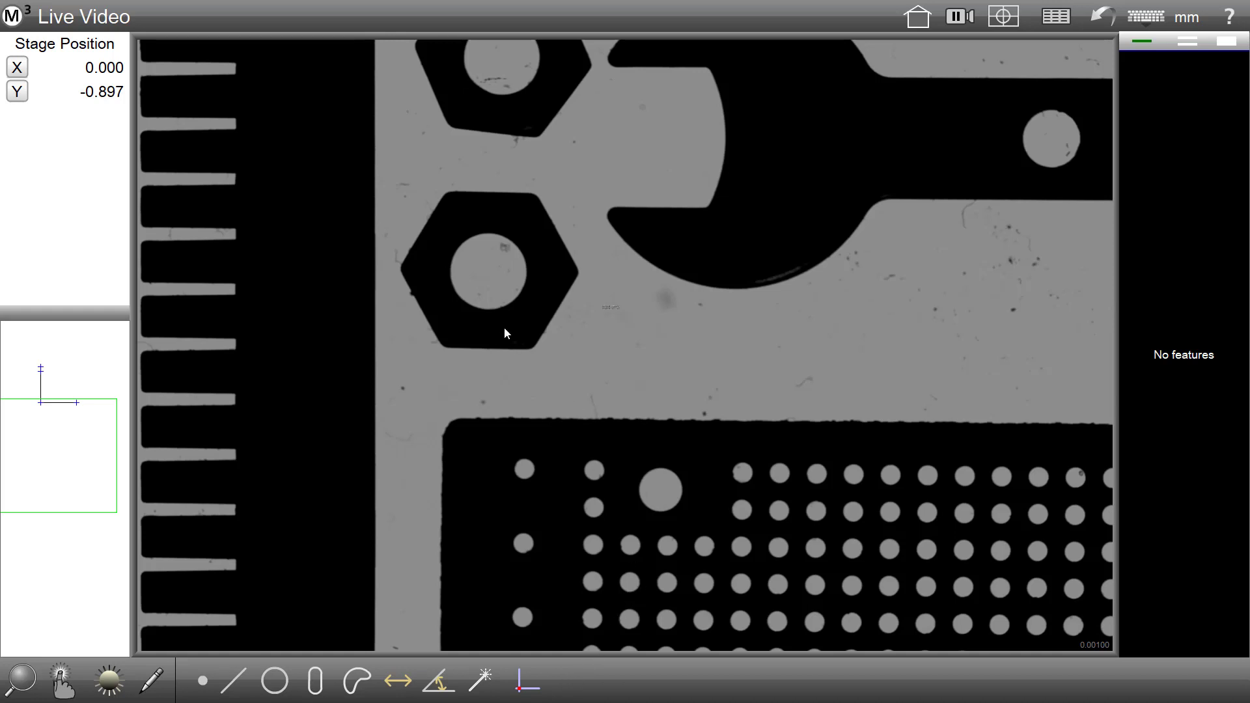
Step: In Desktop settings, set 'Display stats measurement button' to Desktop, then return to live video
click(17, 22)
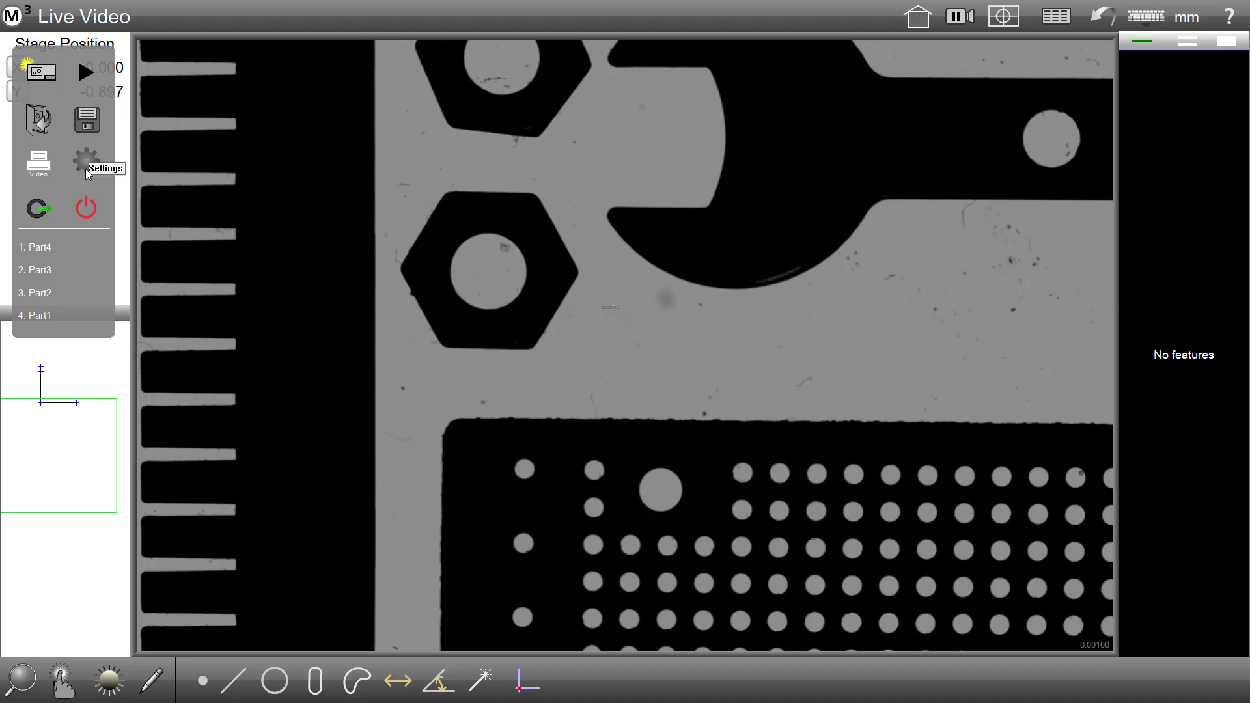
click(79, 163)
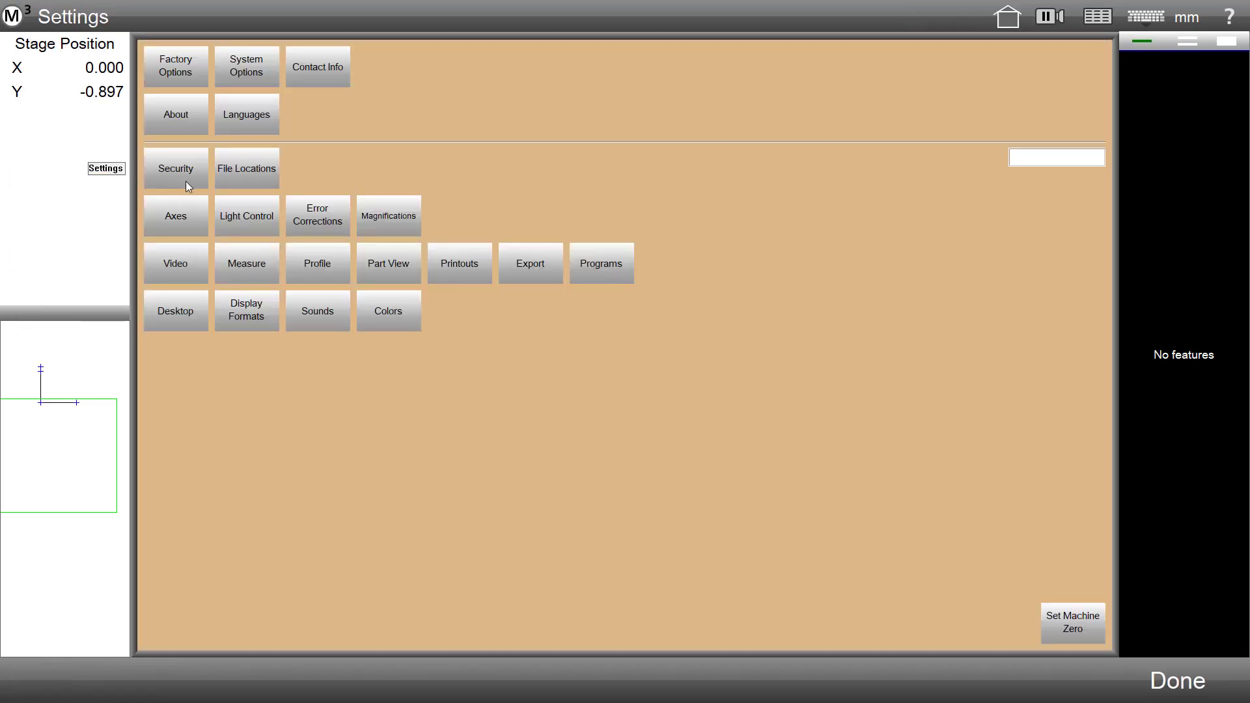
click(189, 310)
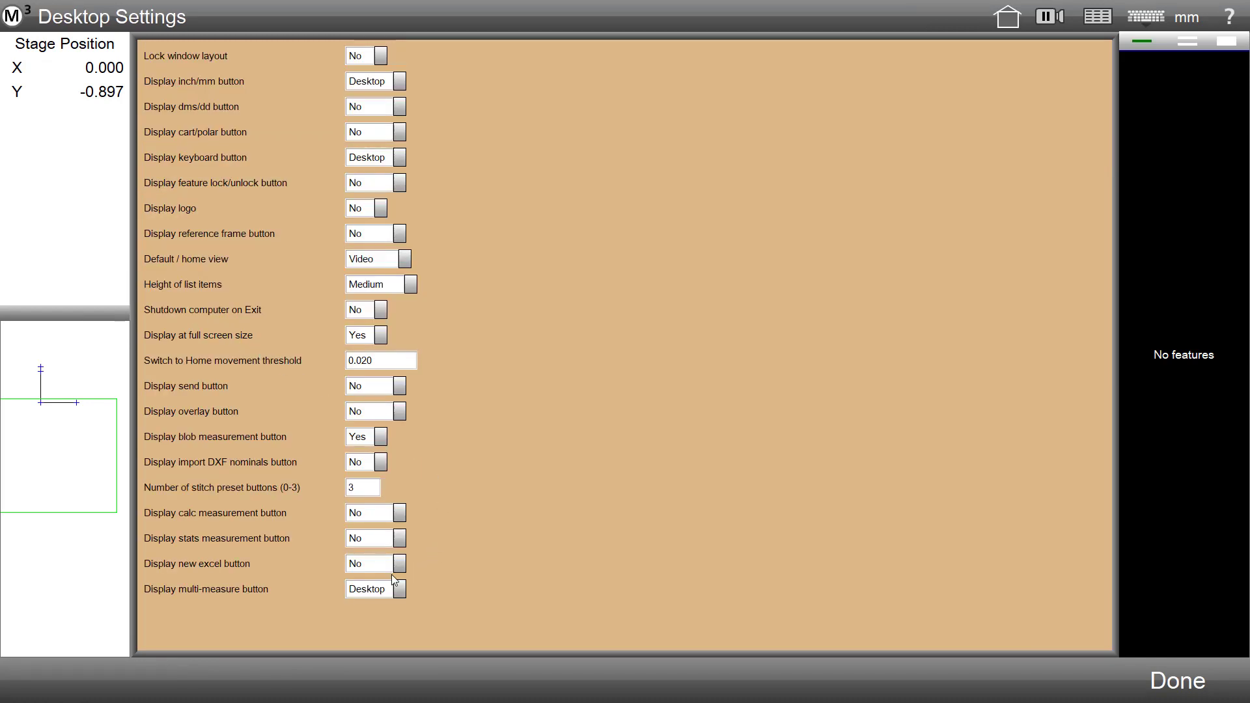
click(365, 544)
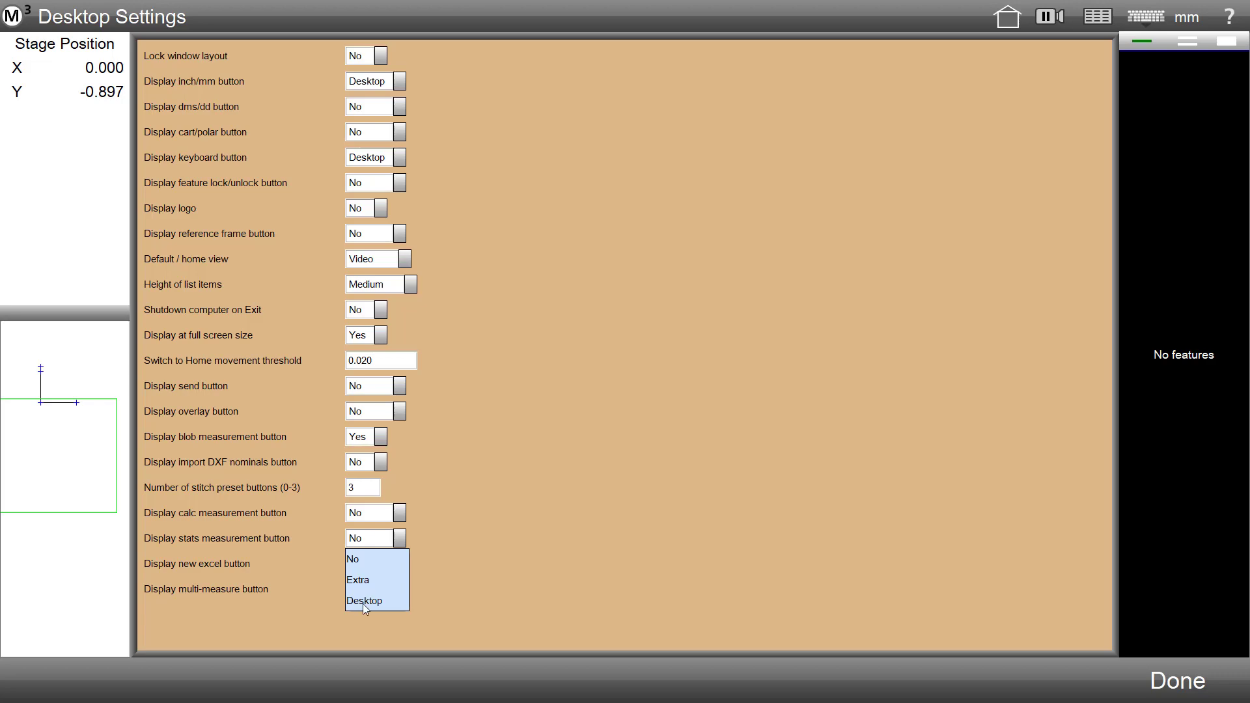
click(363, 600)
click(1218, 679)
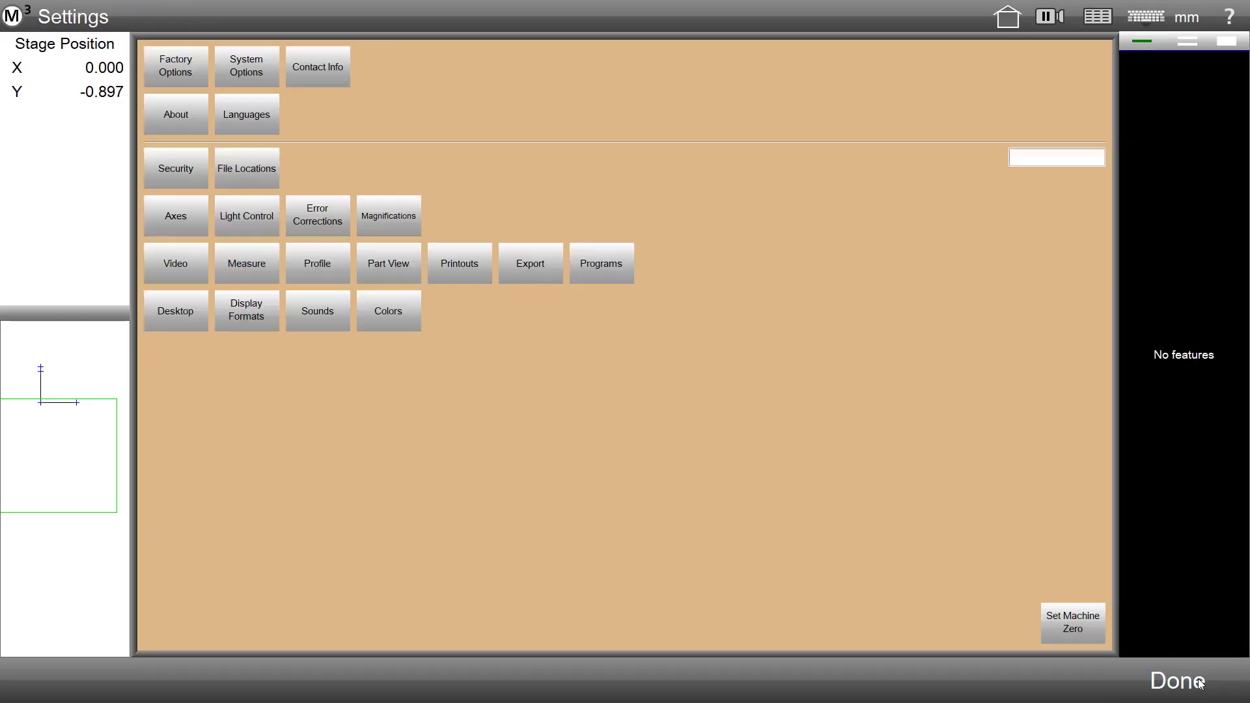
click(1198, 682)
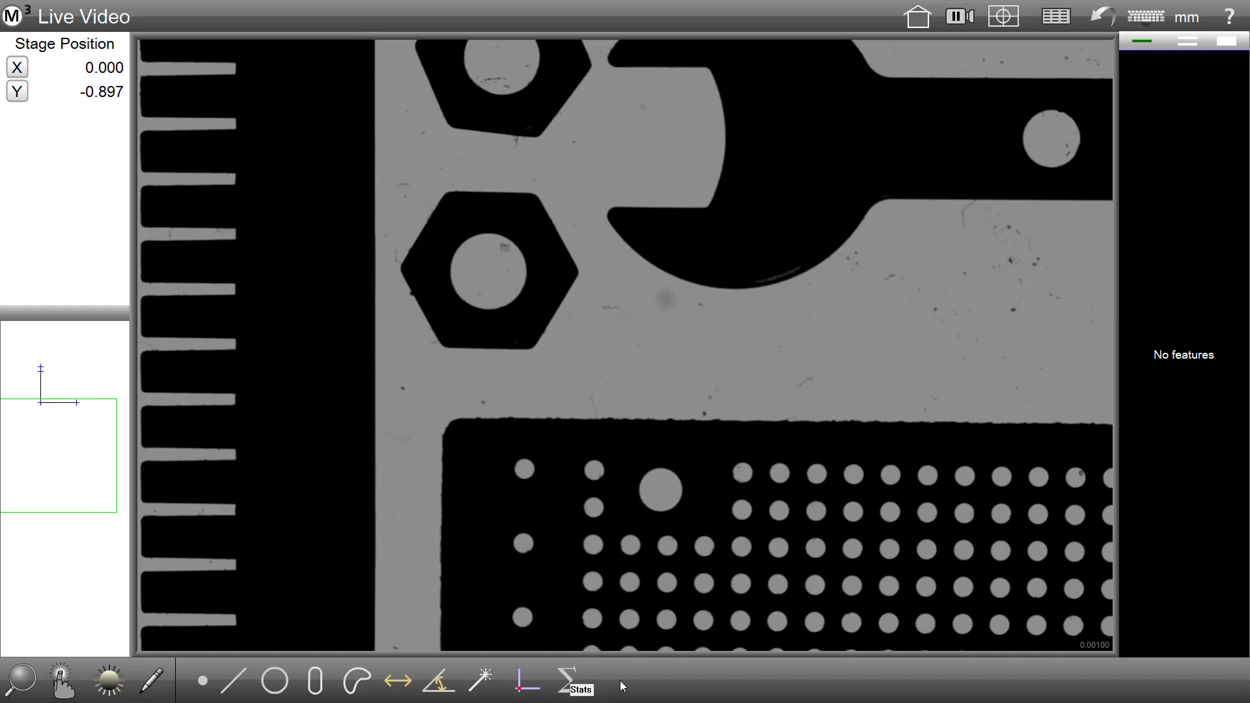
Step: Multi-measure the dot grid holes by boxing them, creating Circles 2–16
click(568, 677)
click(568, 676)
click(485, 680)
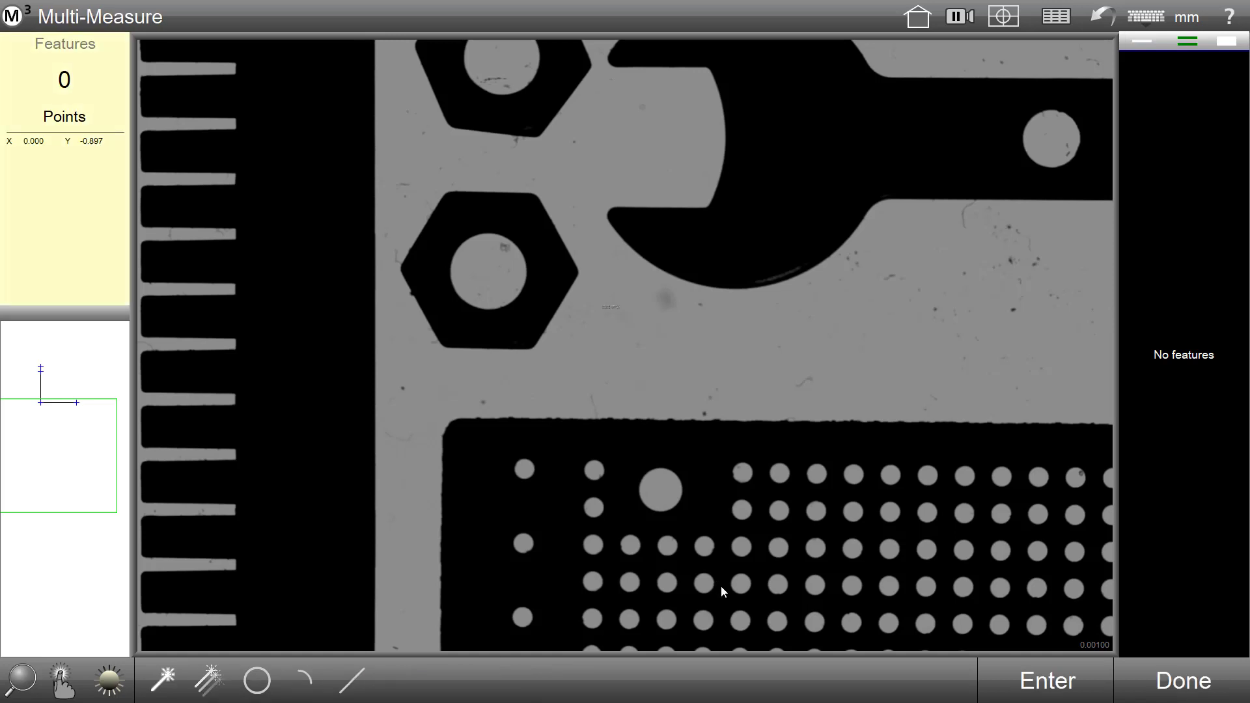
drag(722, 592, 877, 466)
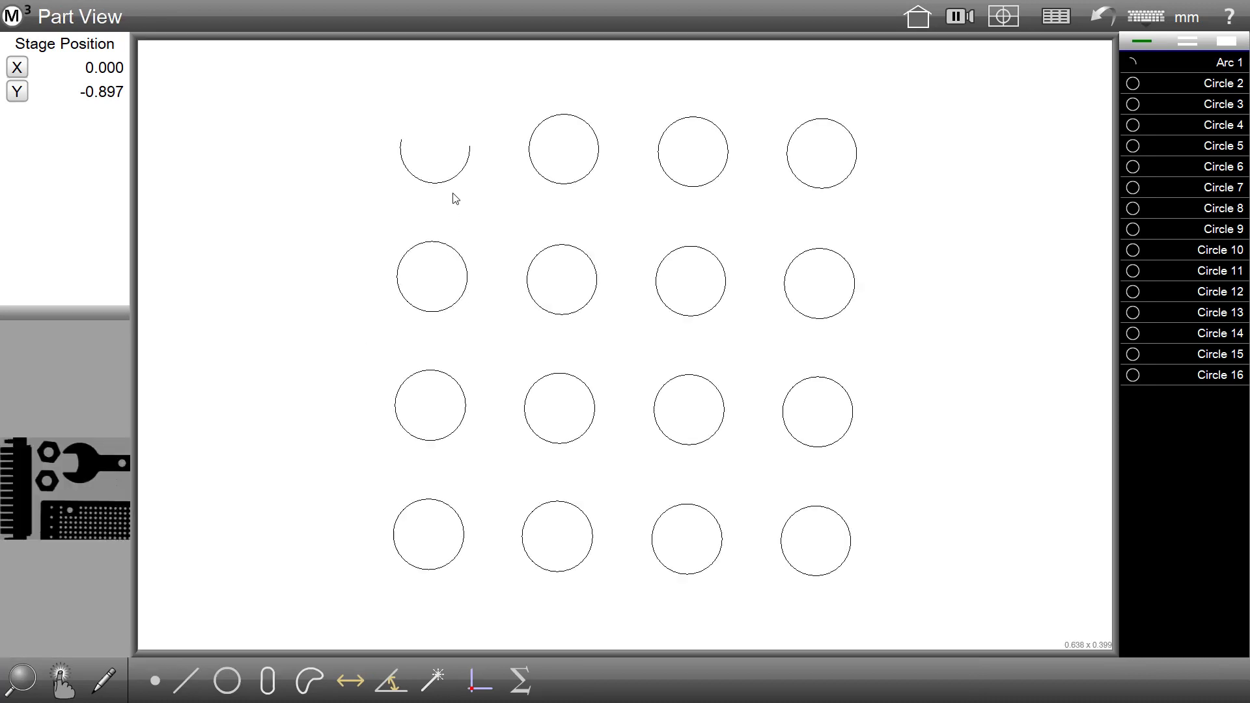
Step: Delete the stray Arc 1 feature and return the main view to live video
click(452, 191)
key(Delete)
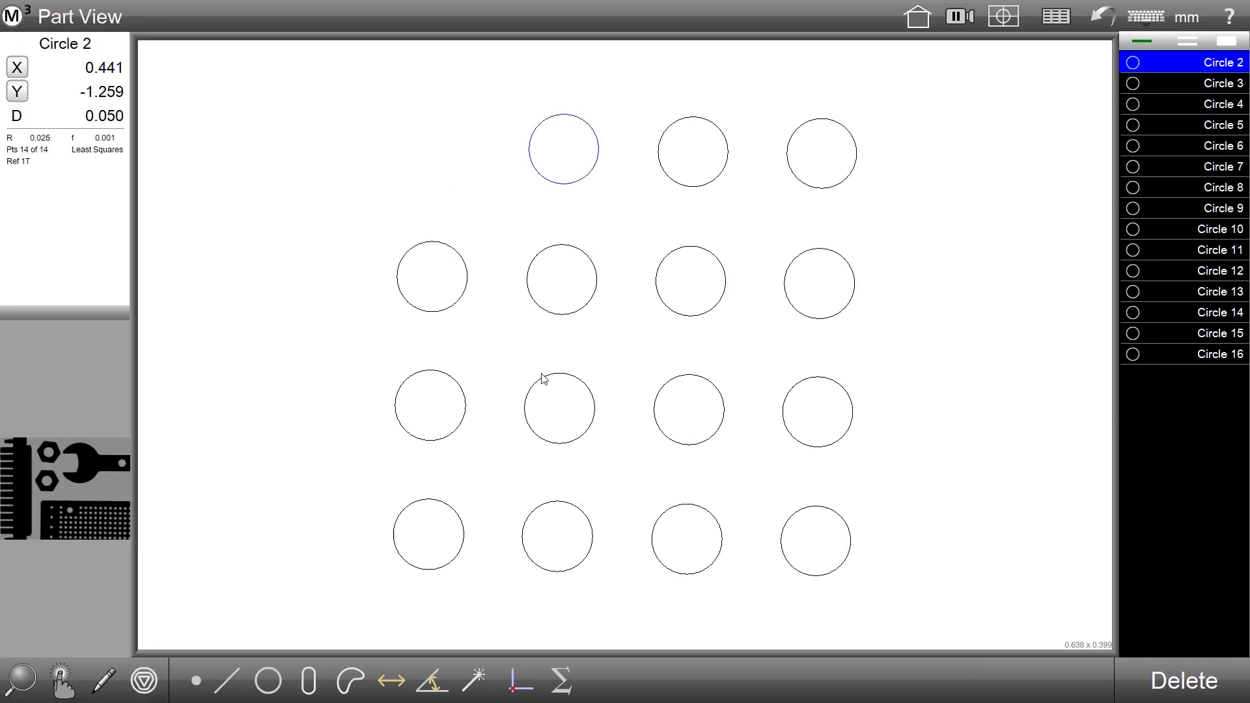
click(306, 407)
click(65, 488)
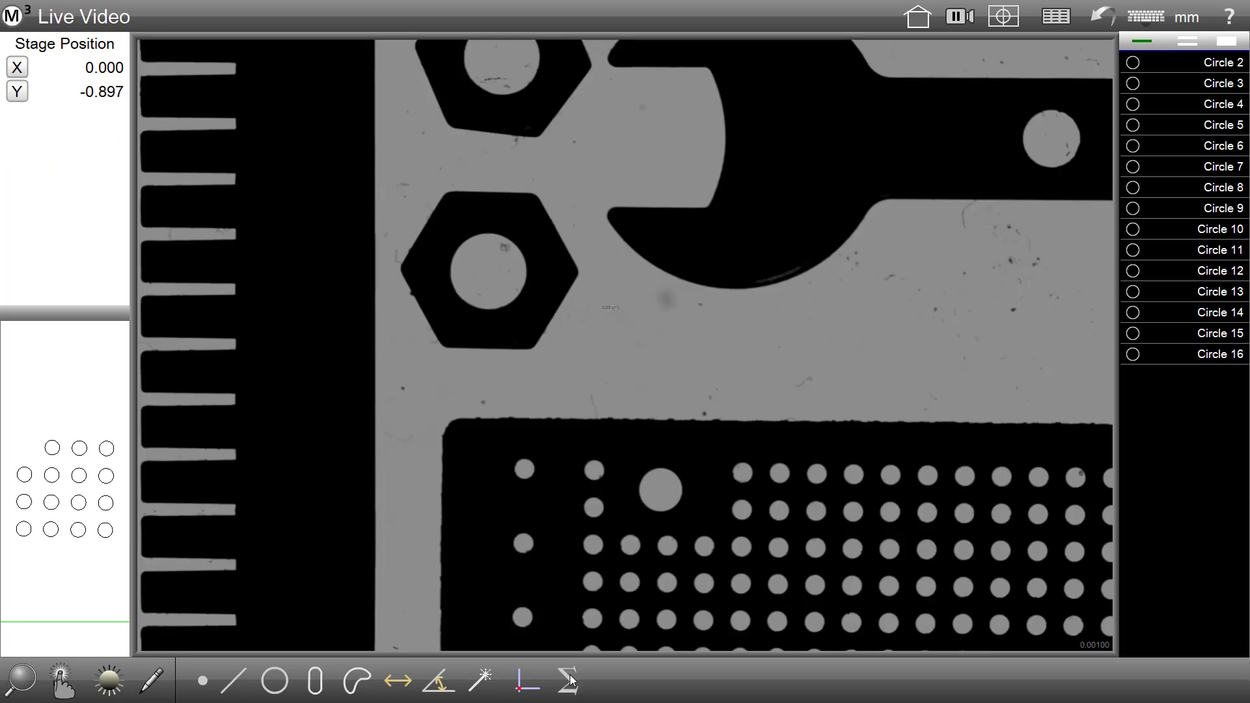
Step: Create Stats 17 from all 15 circles, showing Min D 0.050, and widen the readout panel
click(568, 679)
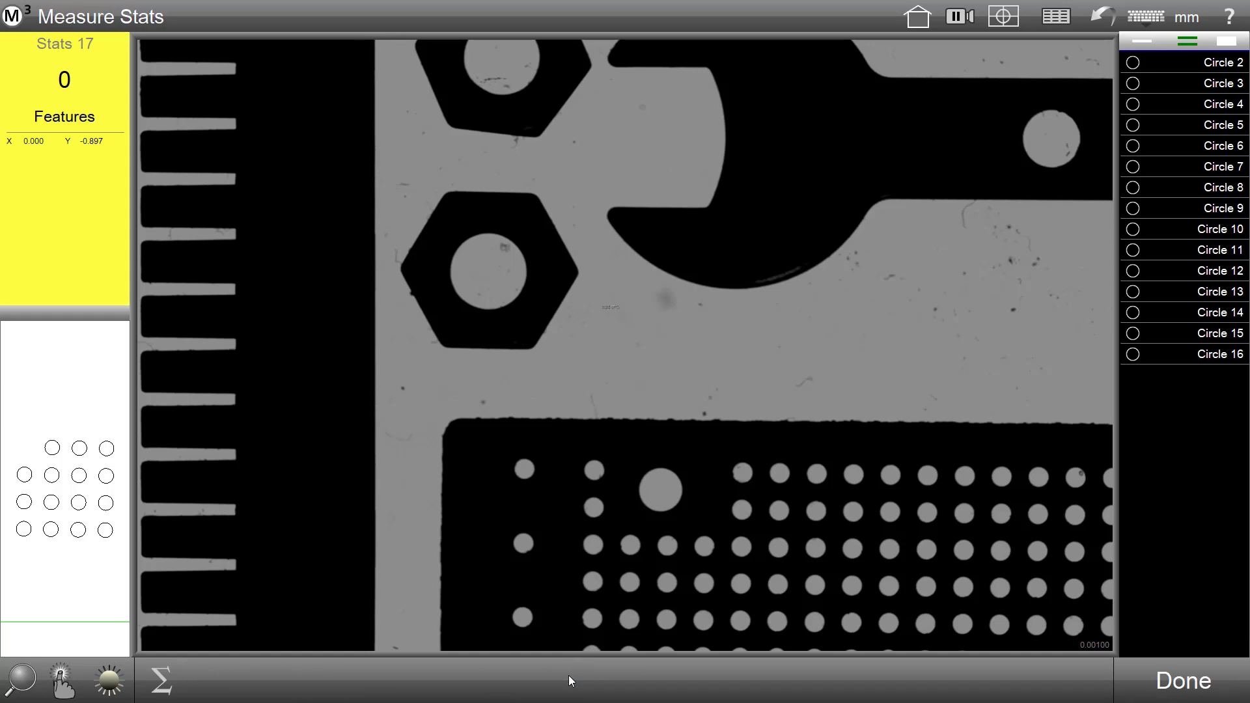
click(161, 688)
click(1224, 43)
click(1205, 353)
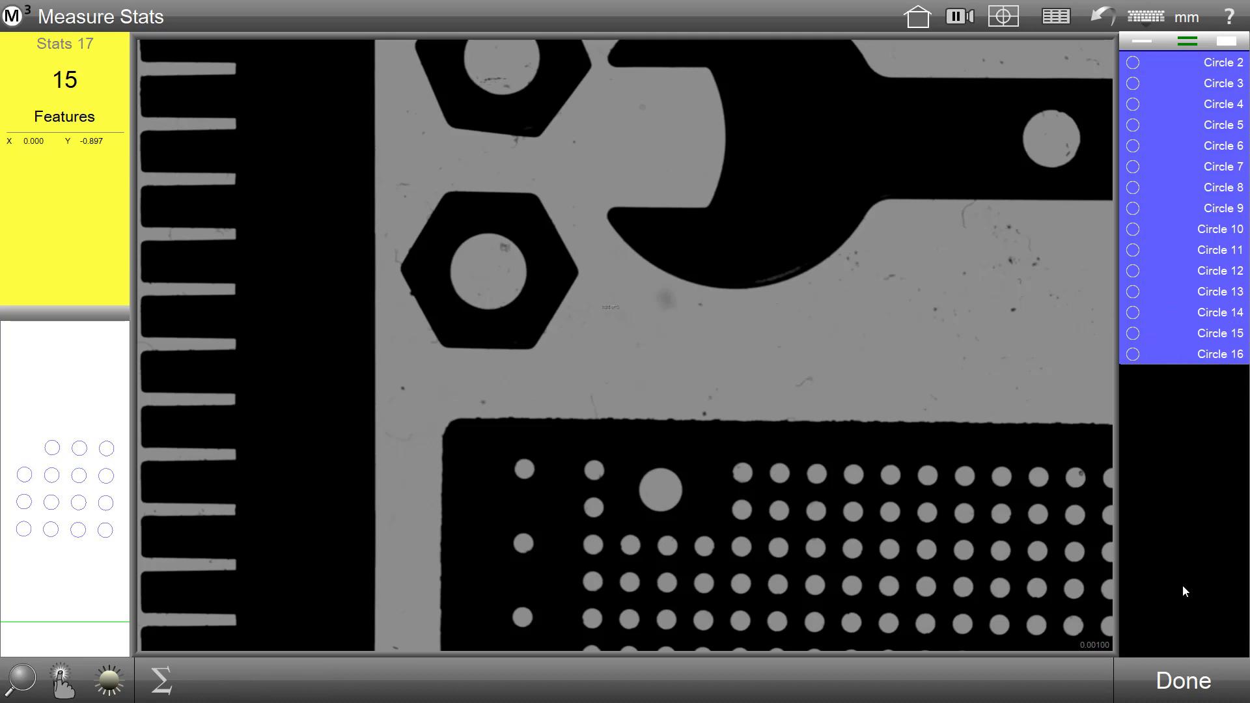
click(1178, 680)
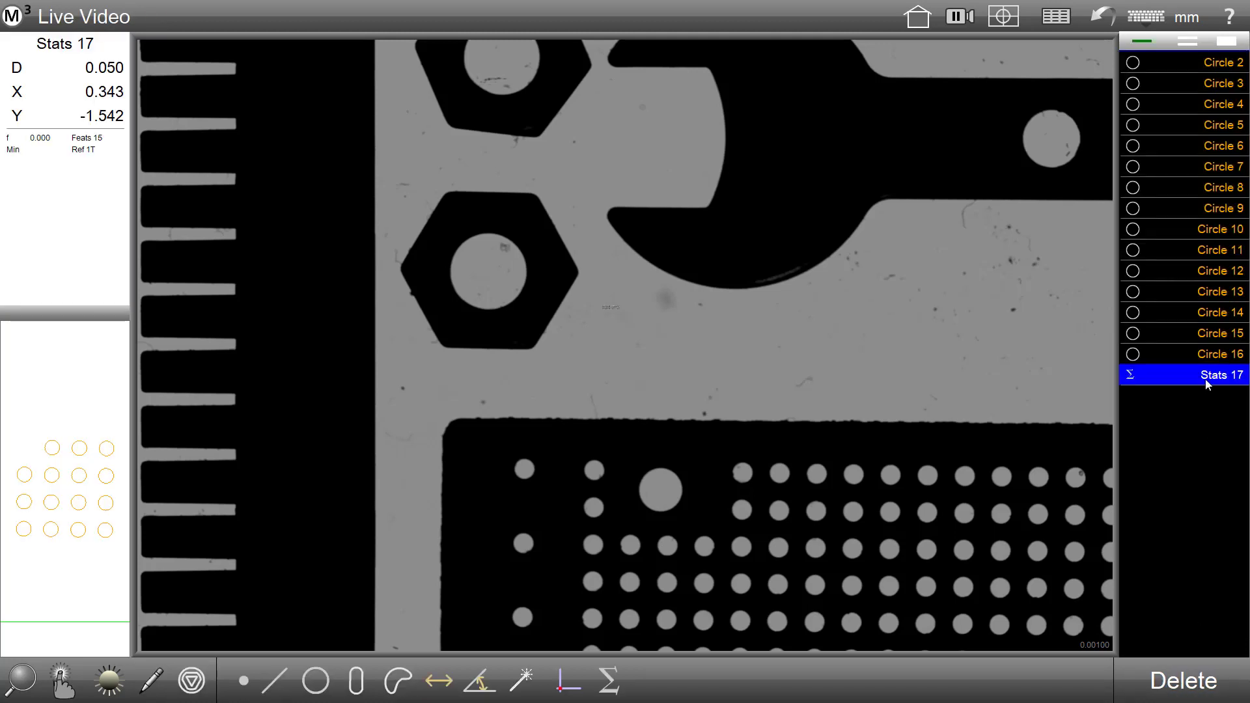
drag(132, 317, 270, 320)
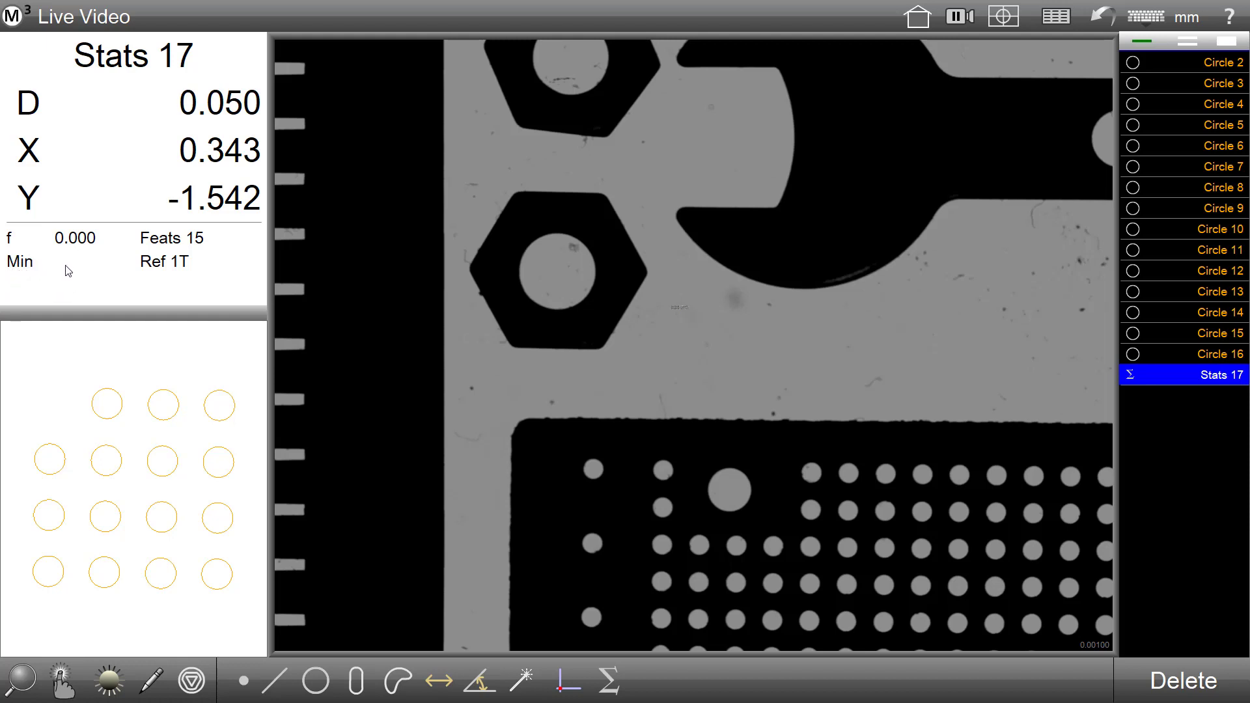
Step: Cycle through the reported statistics of Stats 17, ending back on Min
click(191, 681)
click(190, 680)
click(190, 681)
click(190, 681)
click(190, 682)
click(191, 681)
click(191, 682)
Step: In Stats 17's detail view, switch the statistic to Average (D 0.051, X 0.494, Y -1.409)
click(183, 190)
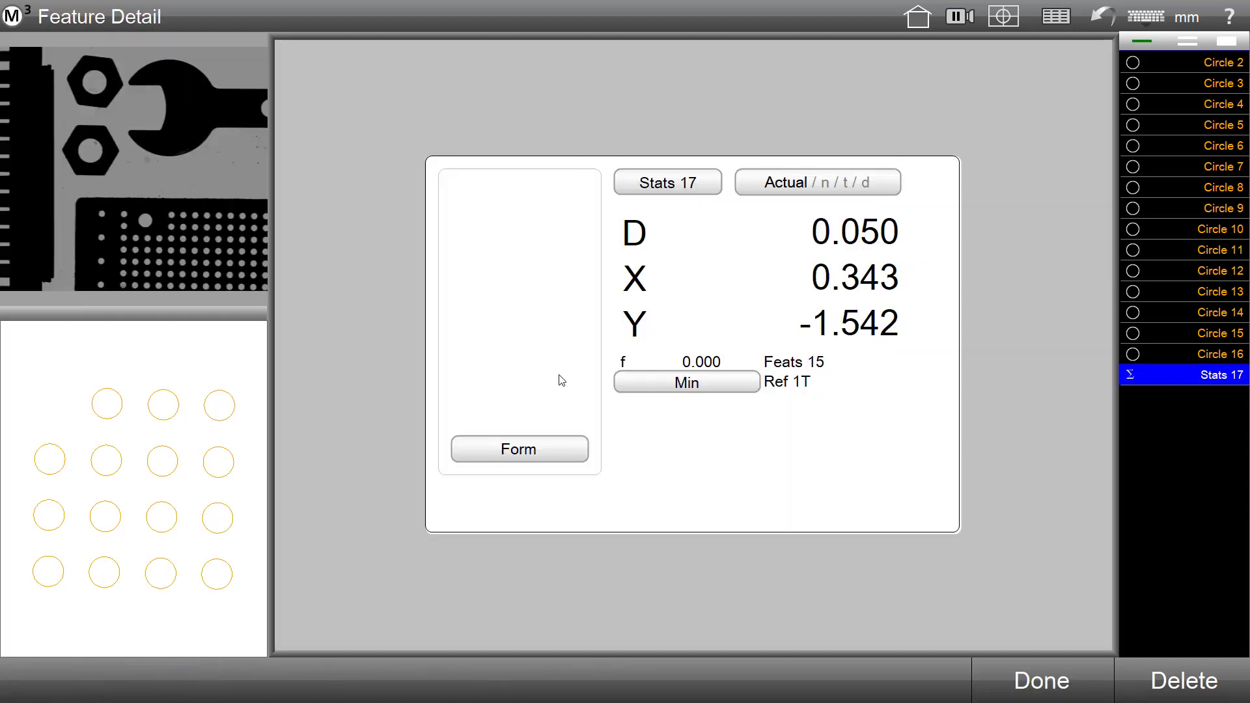
click(687, 384)
click(687, 385)
click(687, 385)
click(1050, 672)
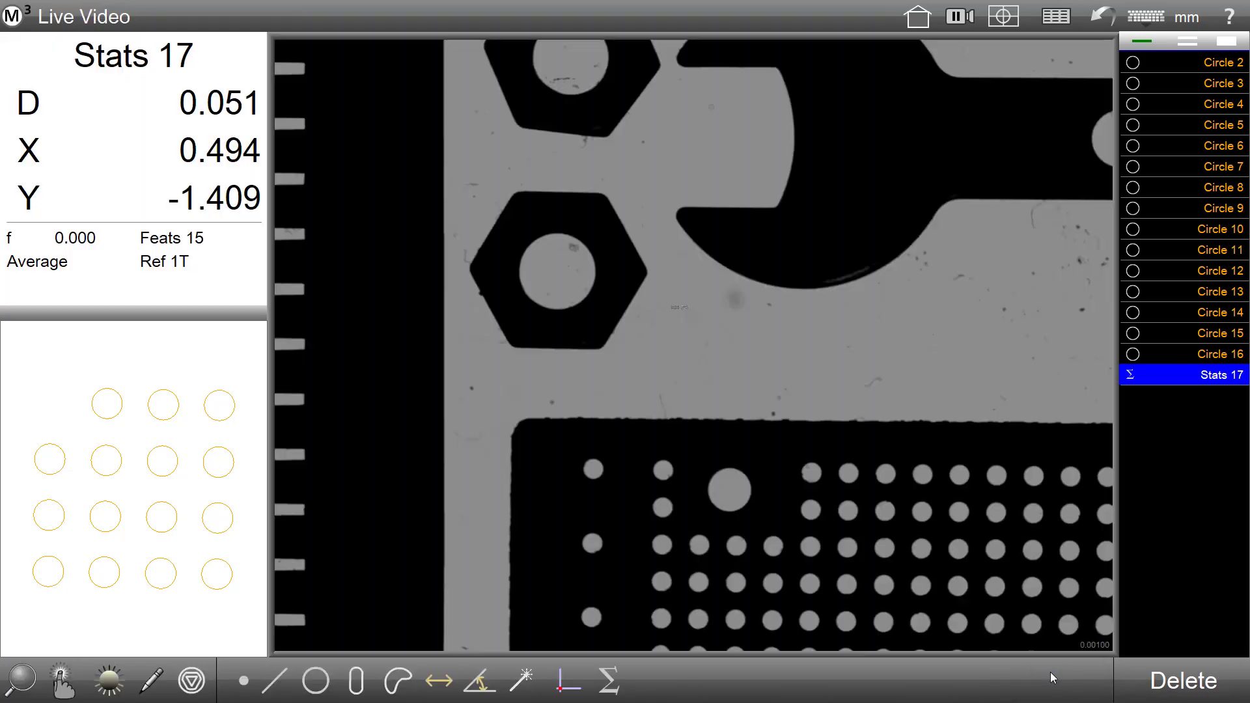
Step: Rename Stats 17 to 'CircleAve' and close Feature Detail back to live video
double_click(1210, 376)
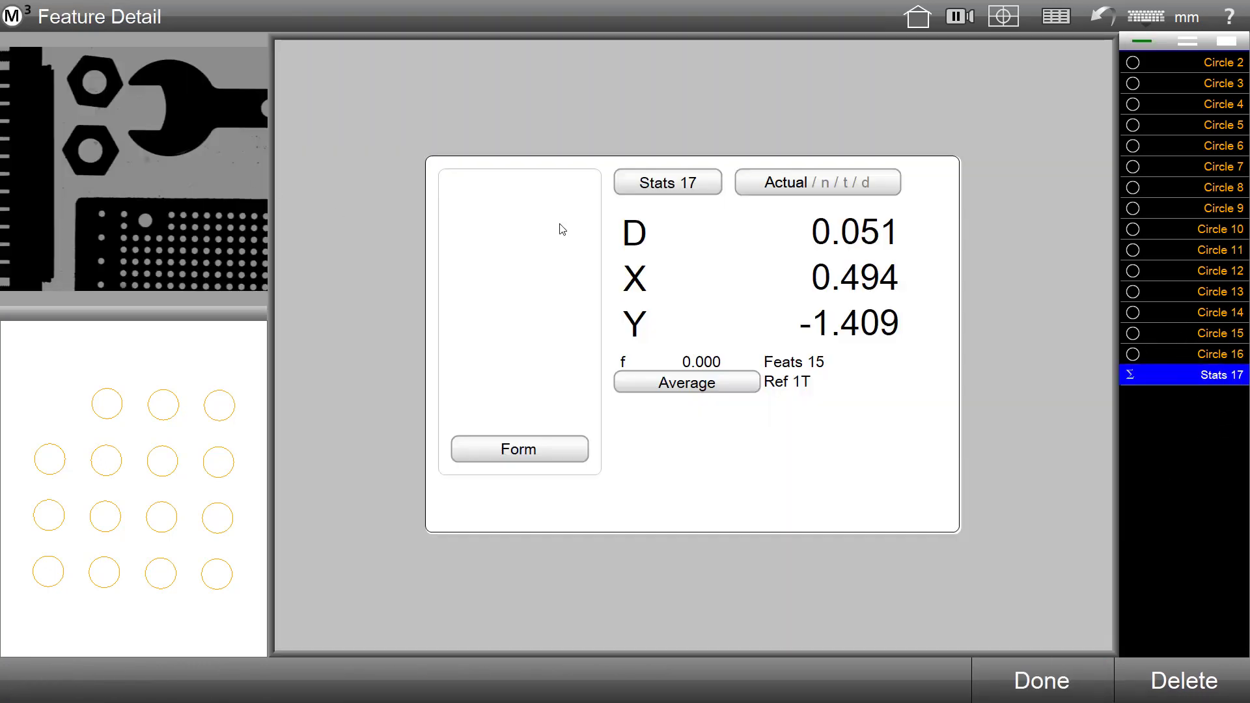
click(658, 185)
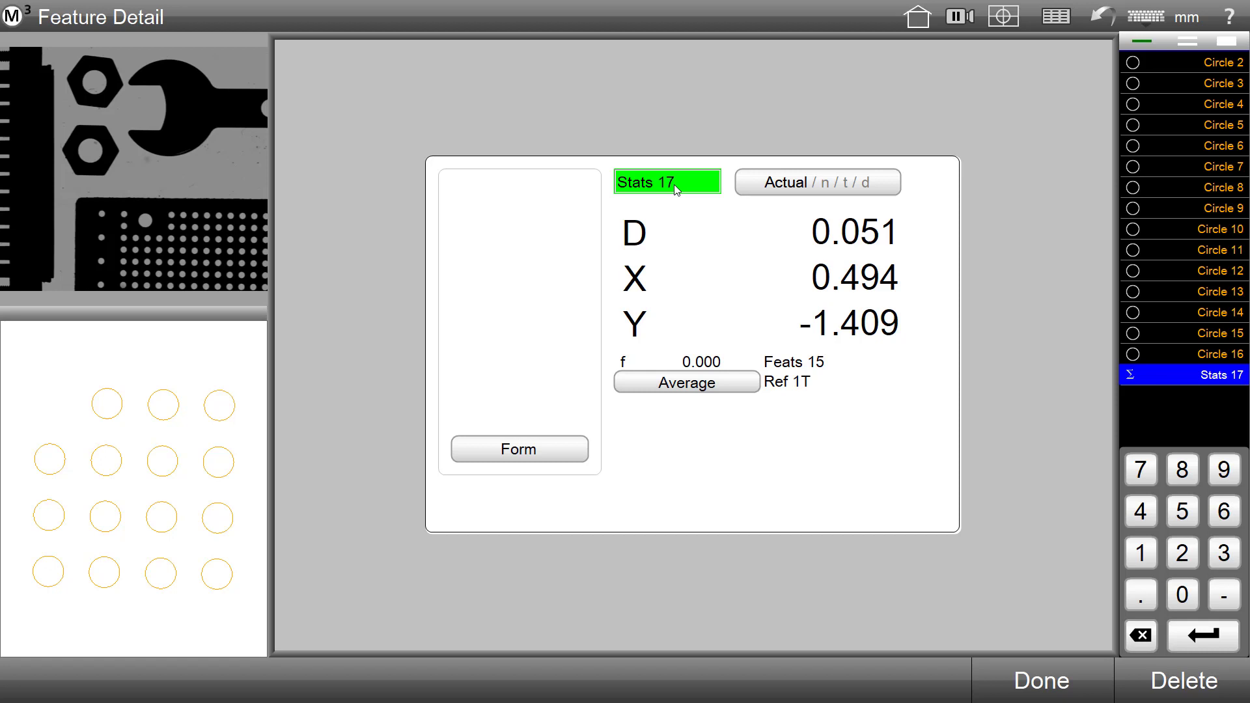
text(CircleAve)
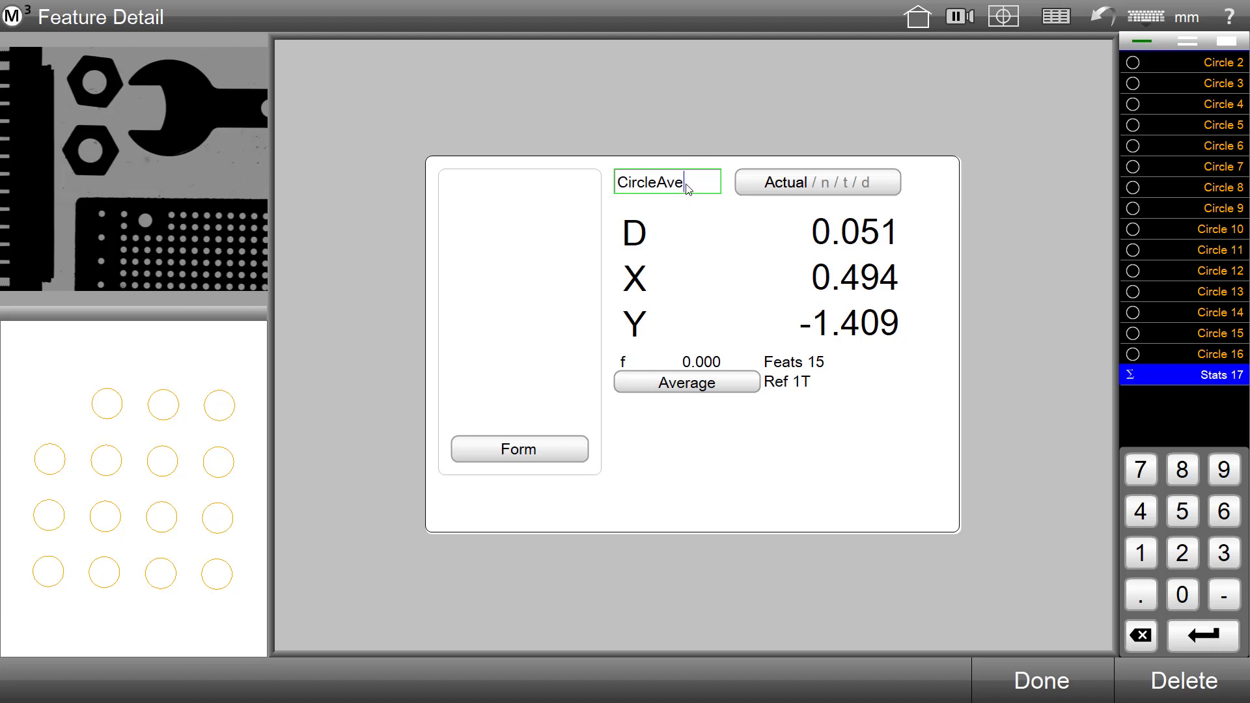
click(1053, 670)
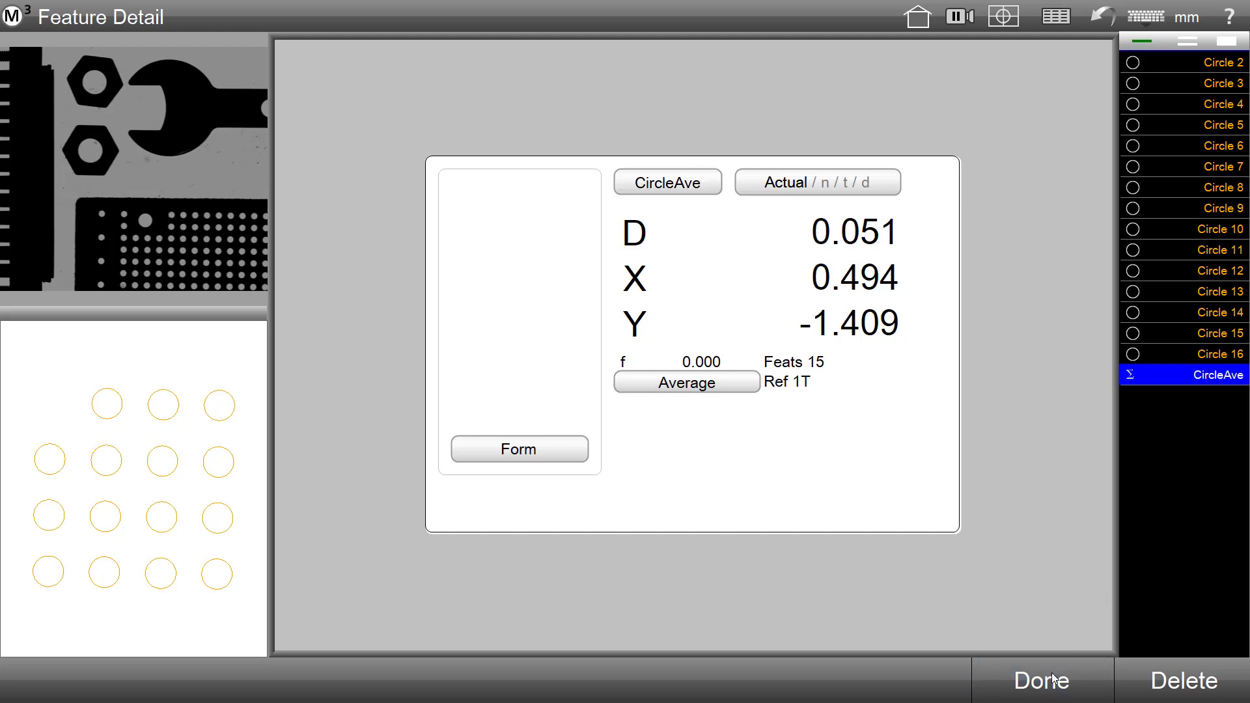
click(1050, 680)
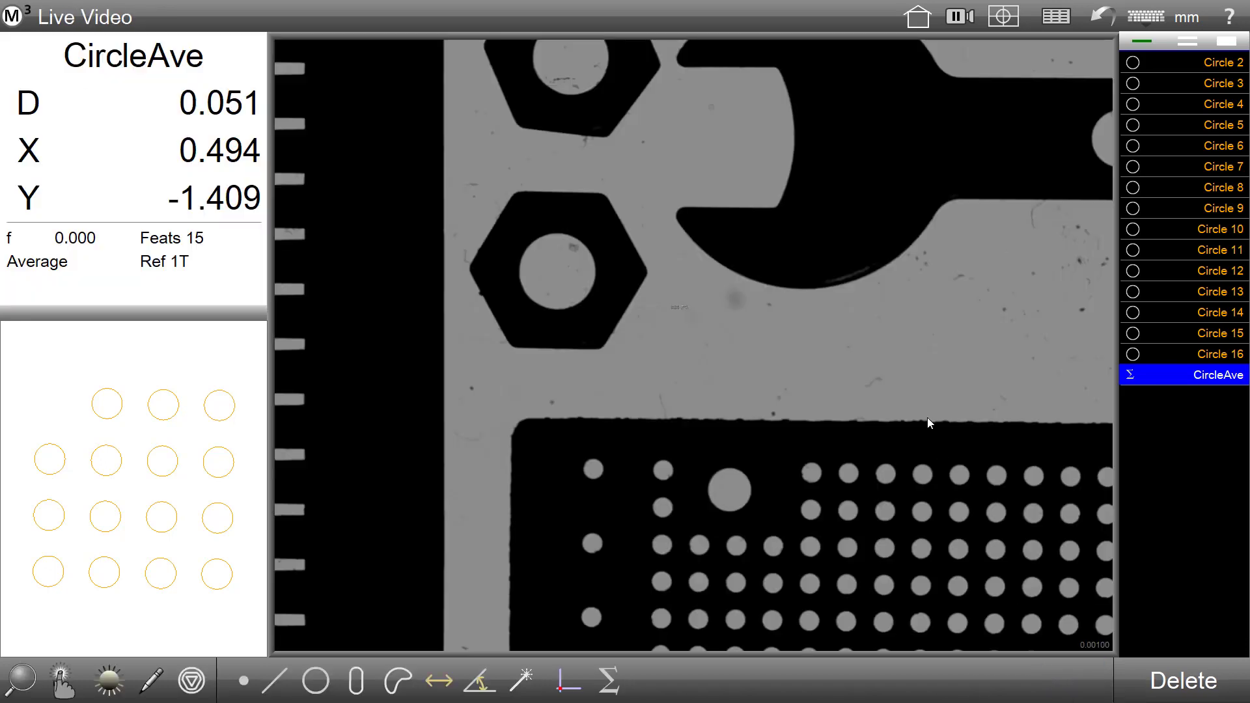
Step: Replay part program Part5 from the start through to completion
click(1193, 371)
click(26, 18)
click(85, 72)
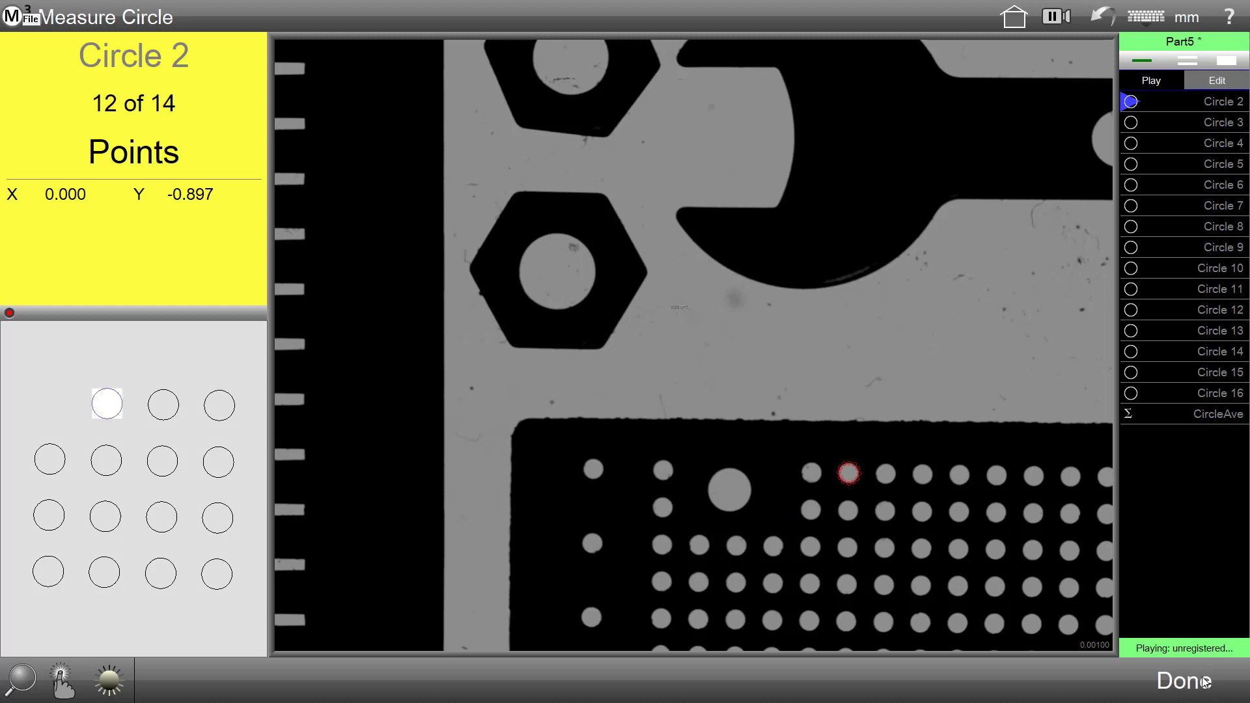
click(1173, 696)
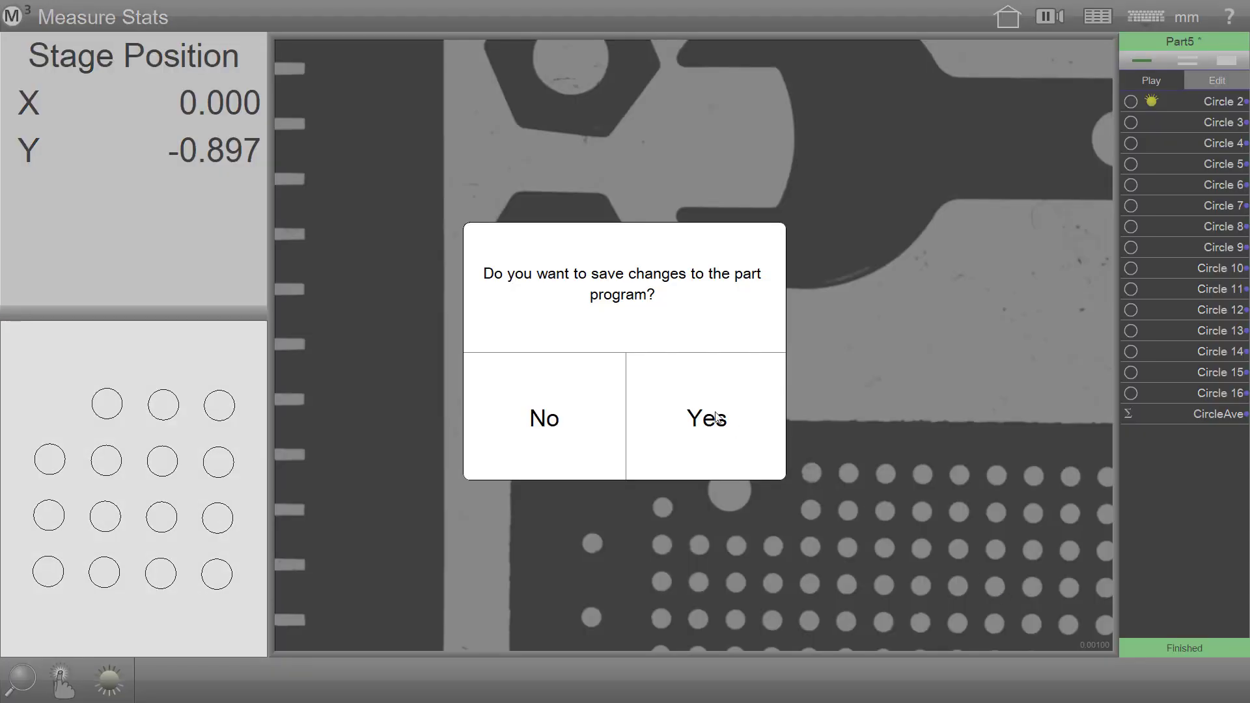
Step: Save the Part5 changes and review the Run 2 Tolerance Report, with all tolerances passed
click(716, 417)
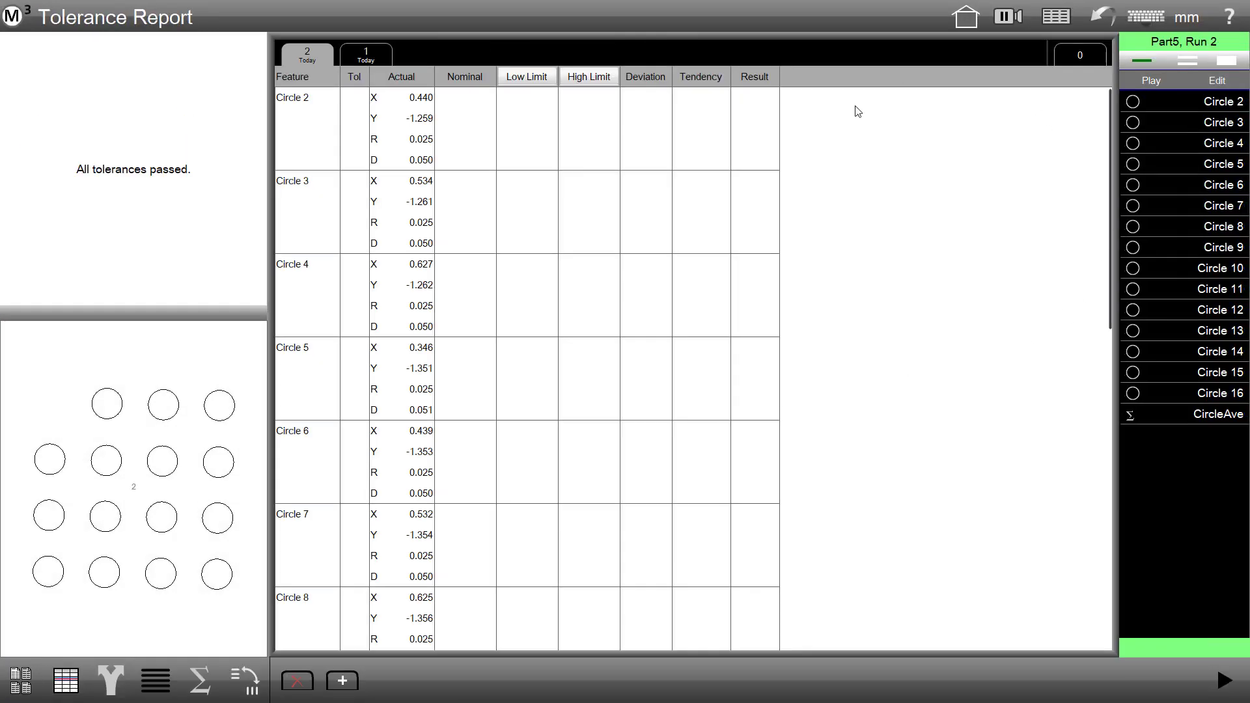
scroll(553, 421, down, 4)
scroll(563, 473, down, 9)
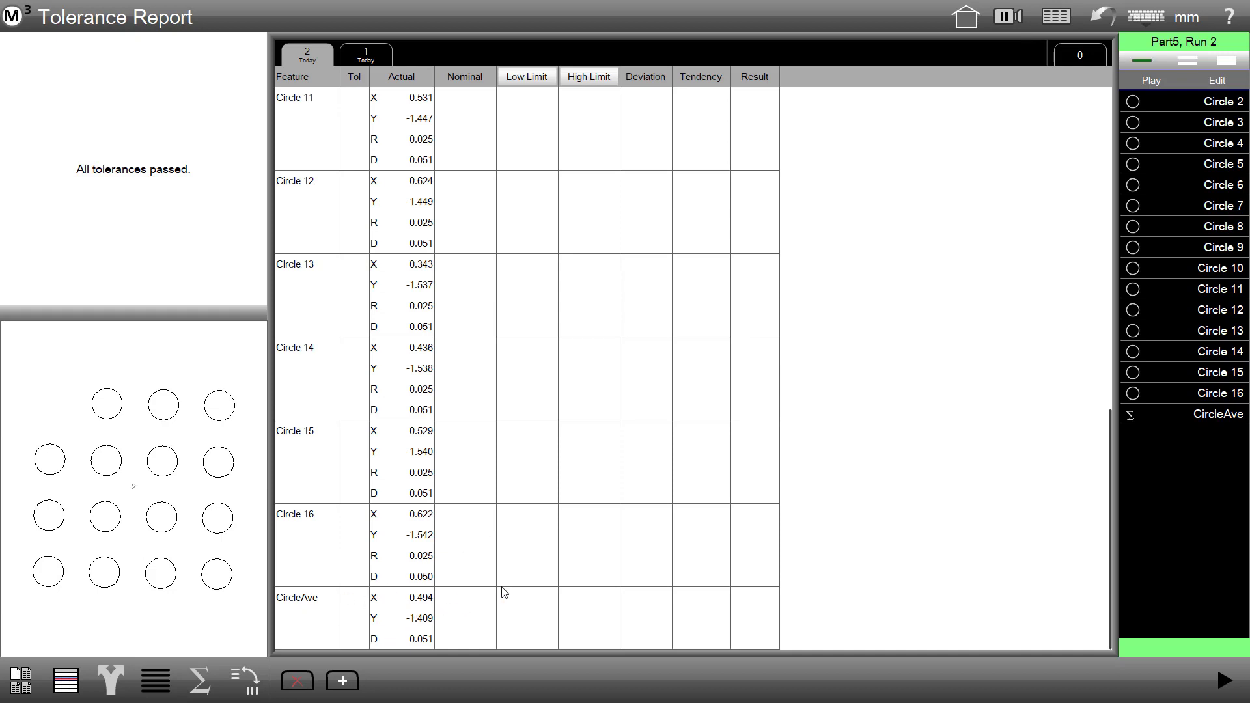
Step: In Part5's edit mode, start appending new steps after CircleAve
click(1212, 83)
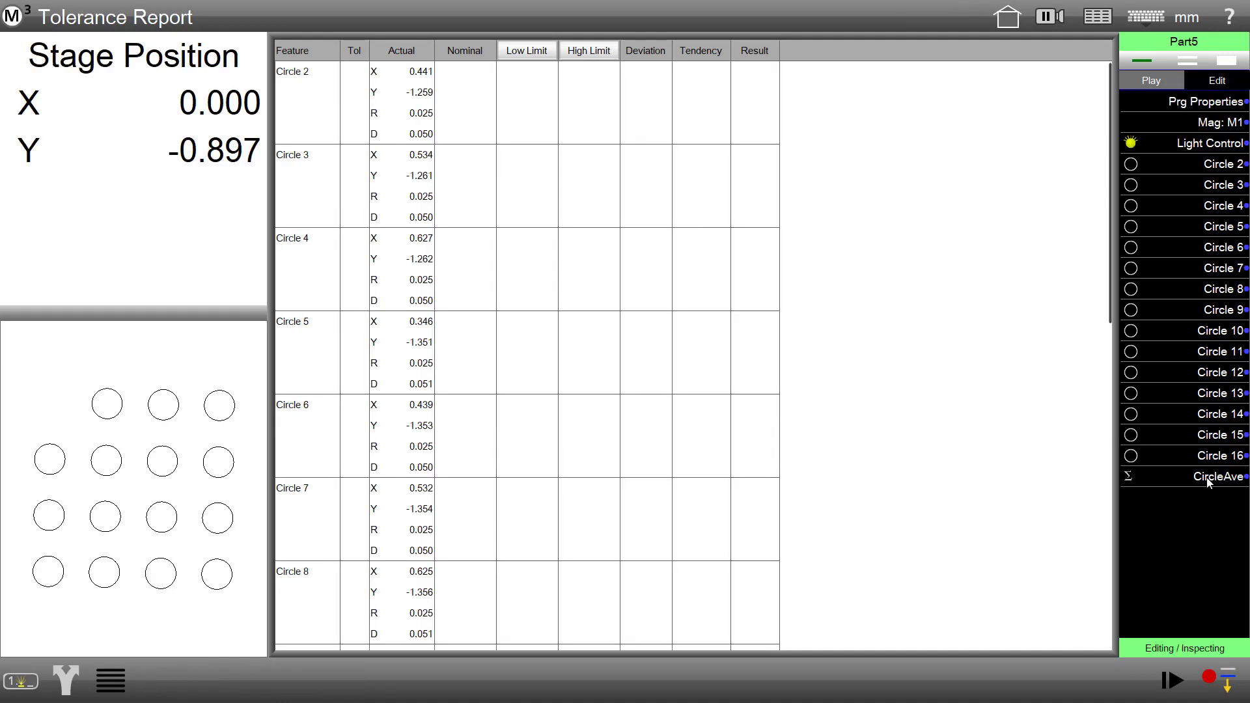
click(1208, 479)
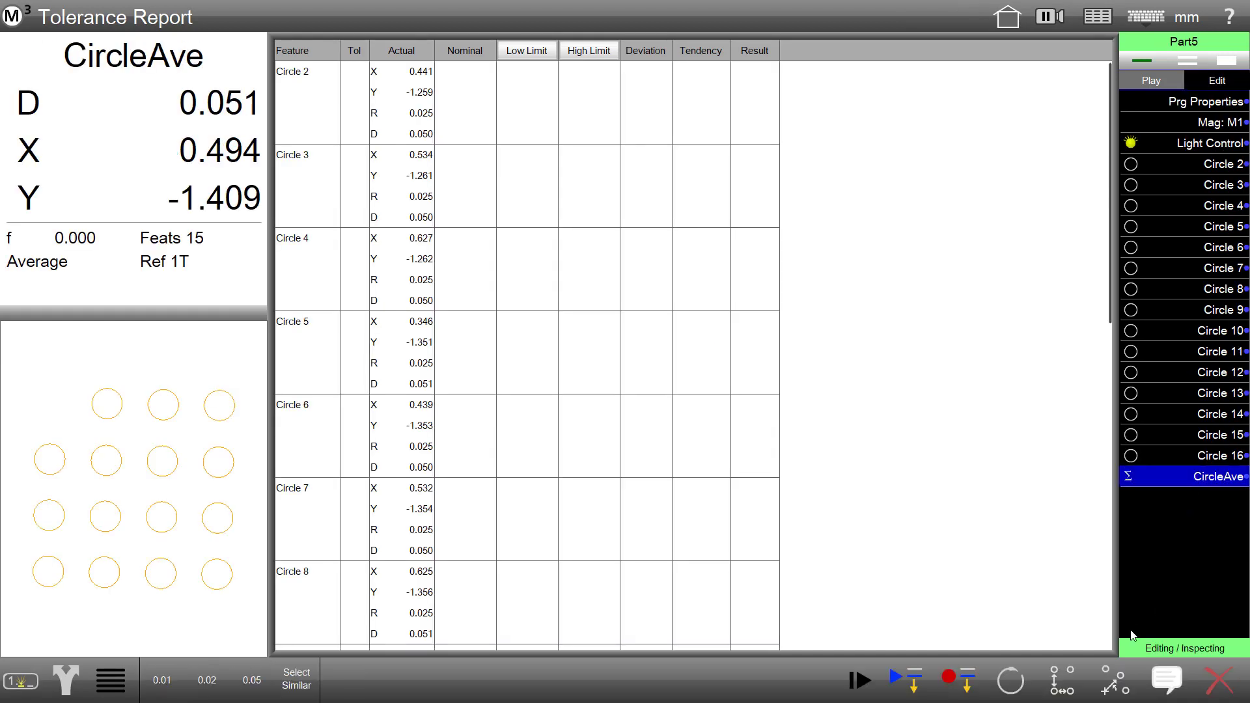
click(954, 680)
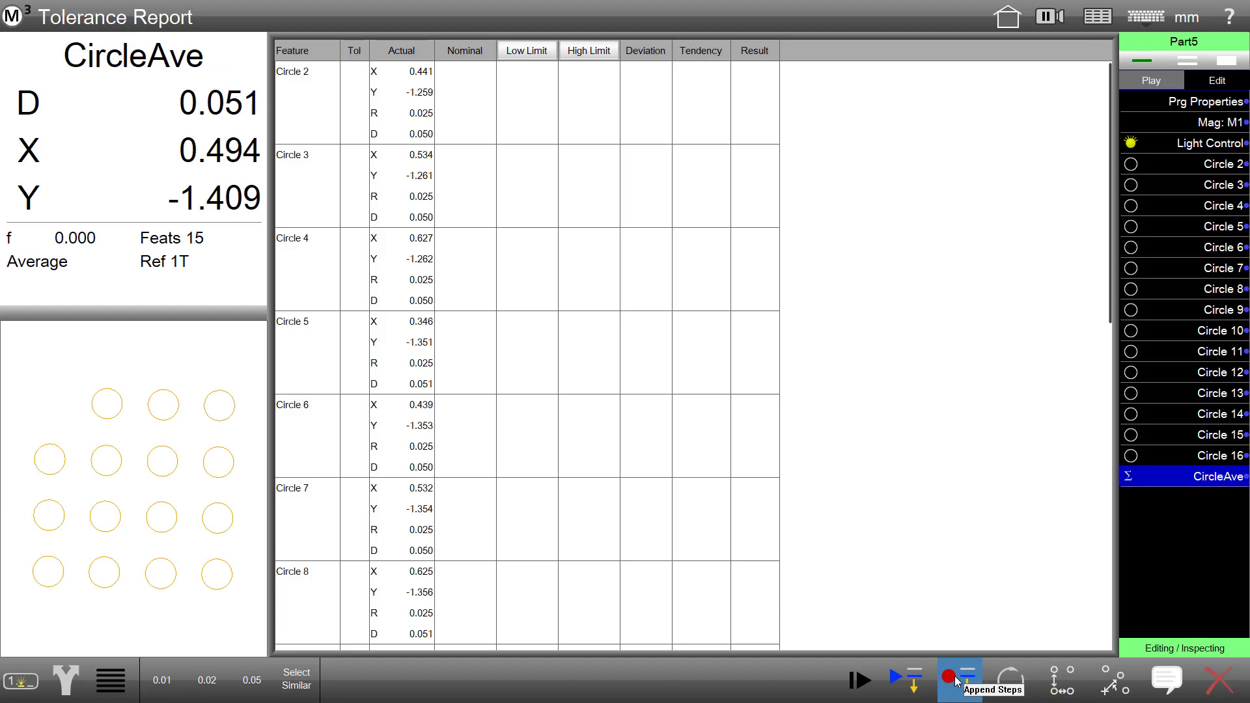
click(1208, 483)
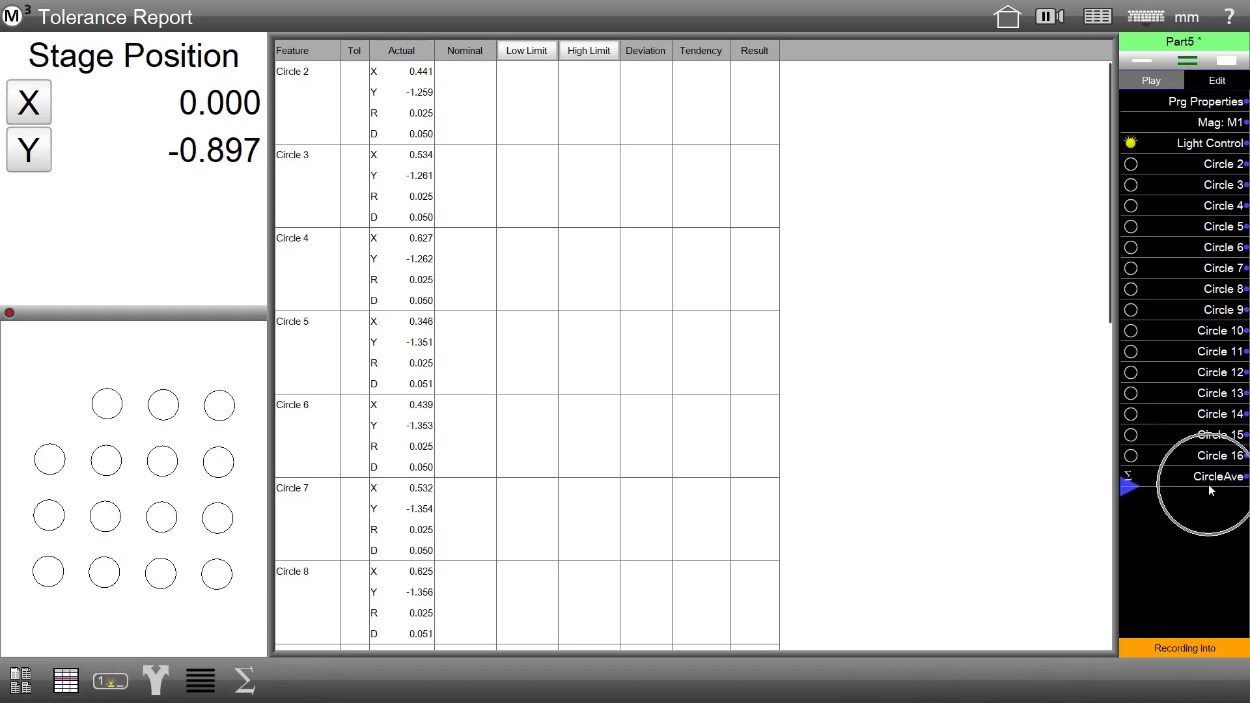
Step: Build Stats 18 from Circles 5, 6 and 7, then stop recording
click(158, 470)
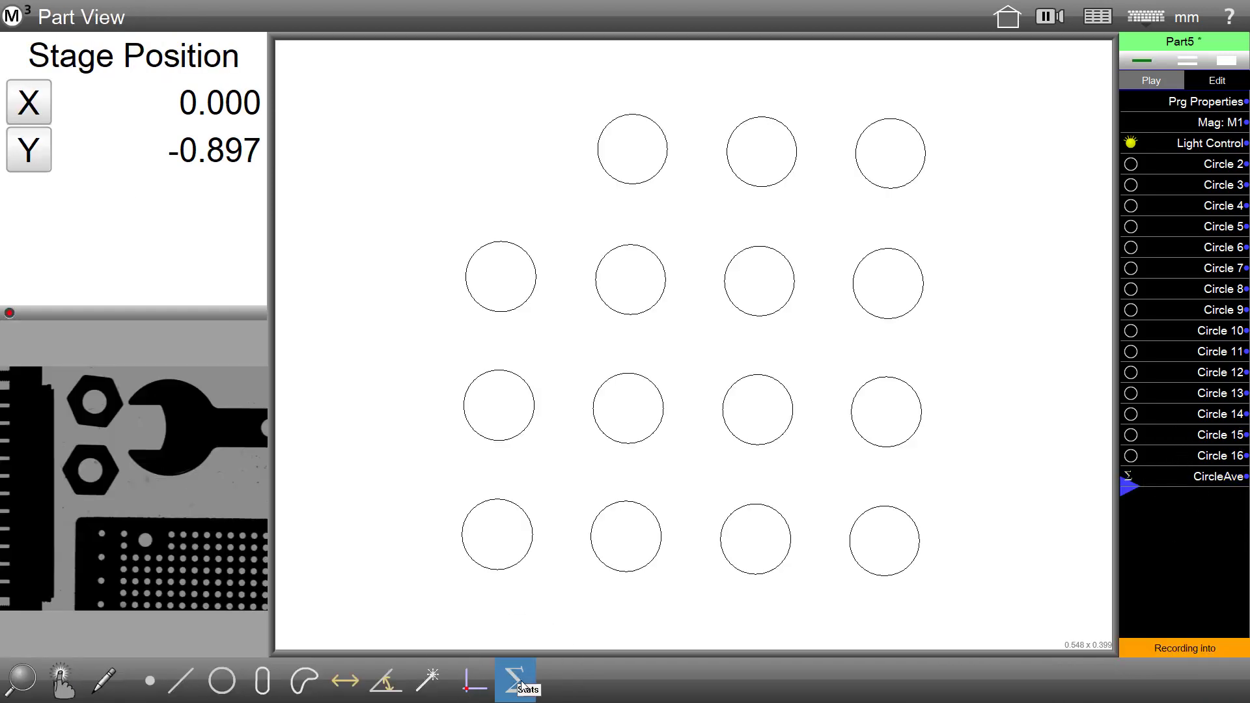
click(513, 680)
click(1220, 227)
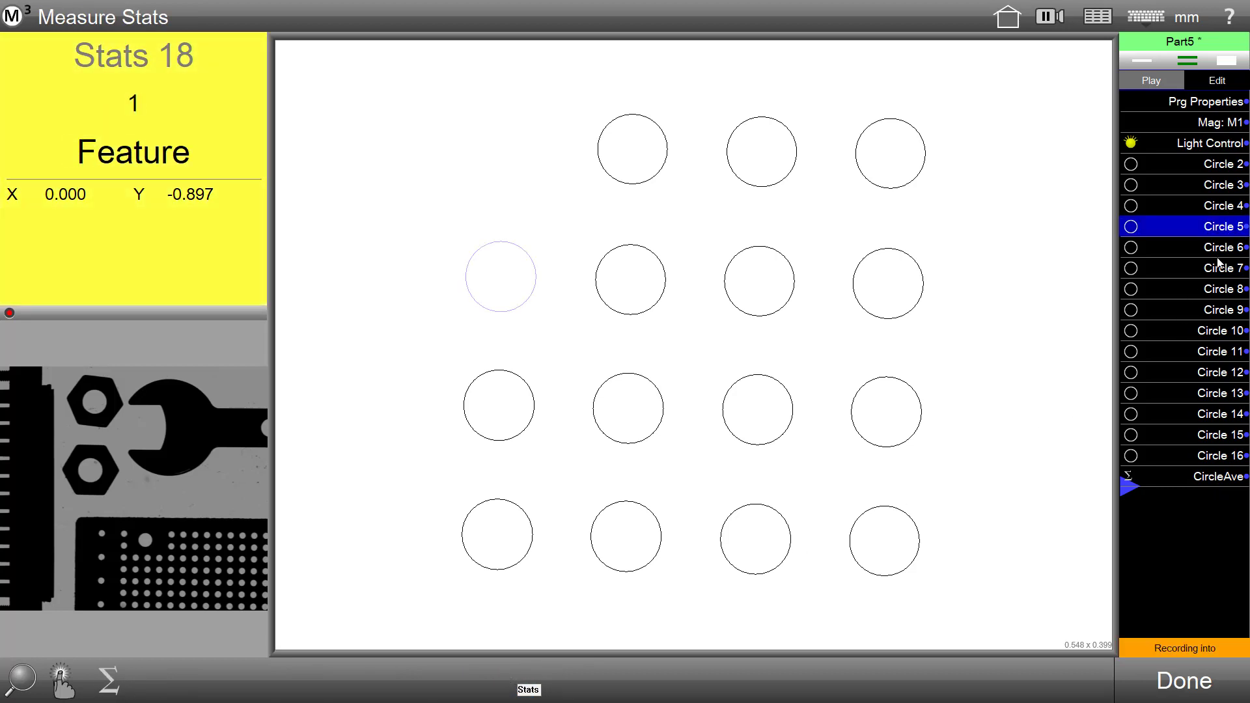
click(1220, 248)
click(1216, 268)
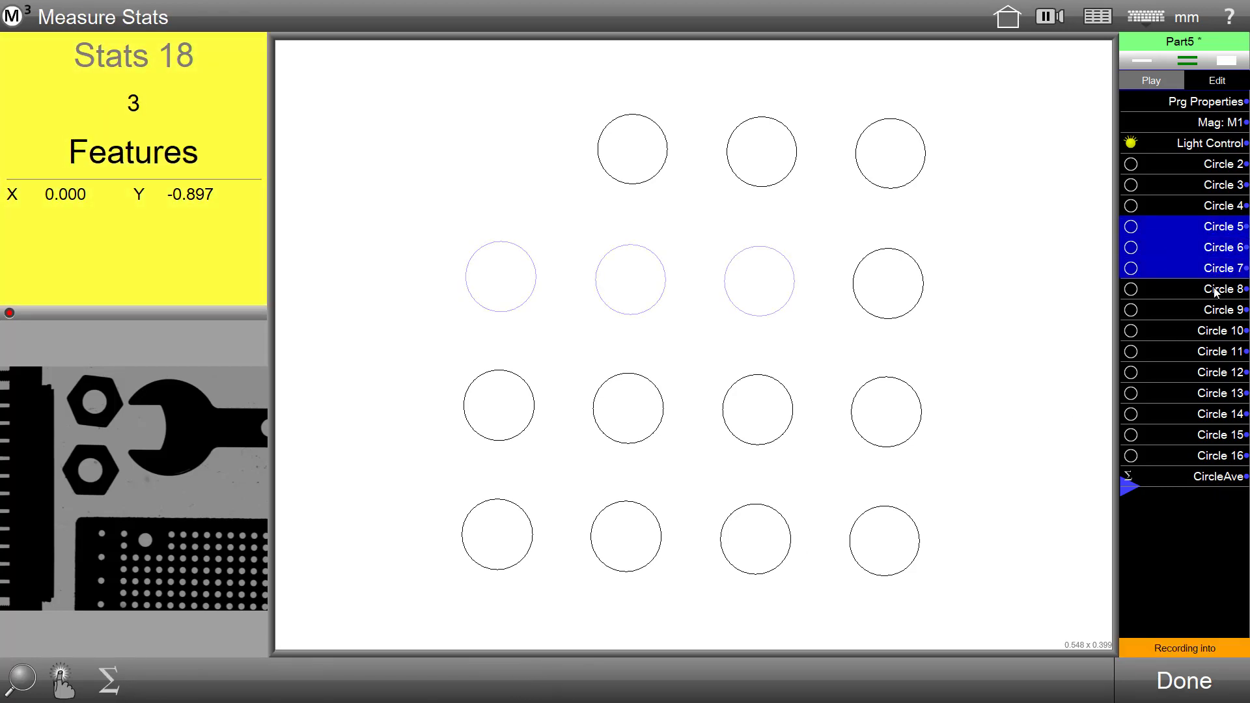
click(1179, 683)
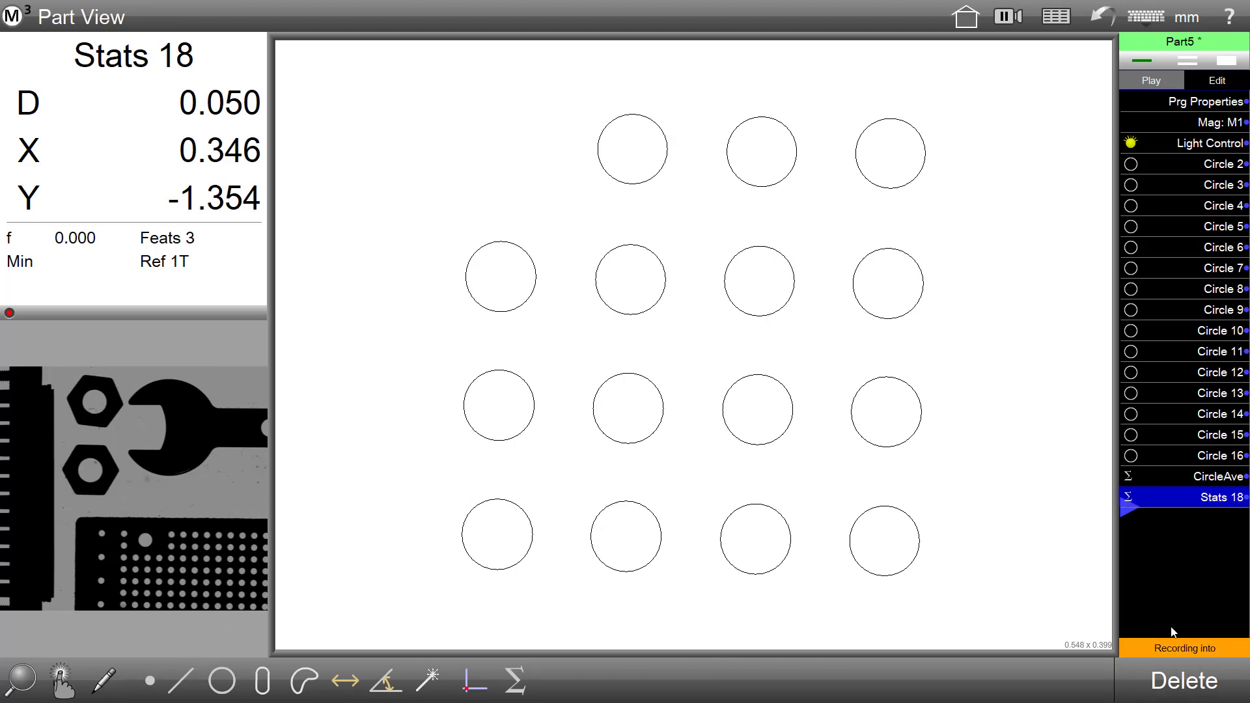
click(1200, 648)
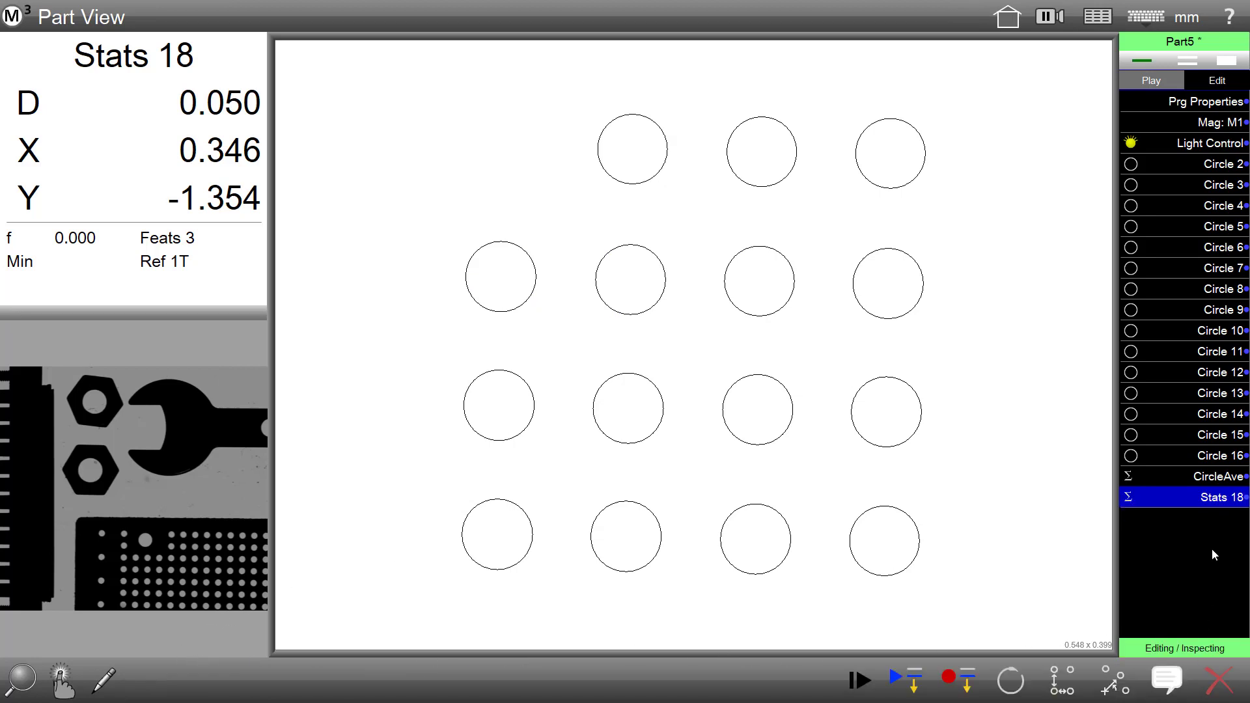